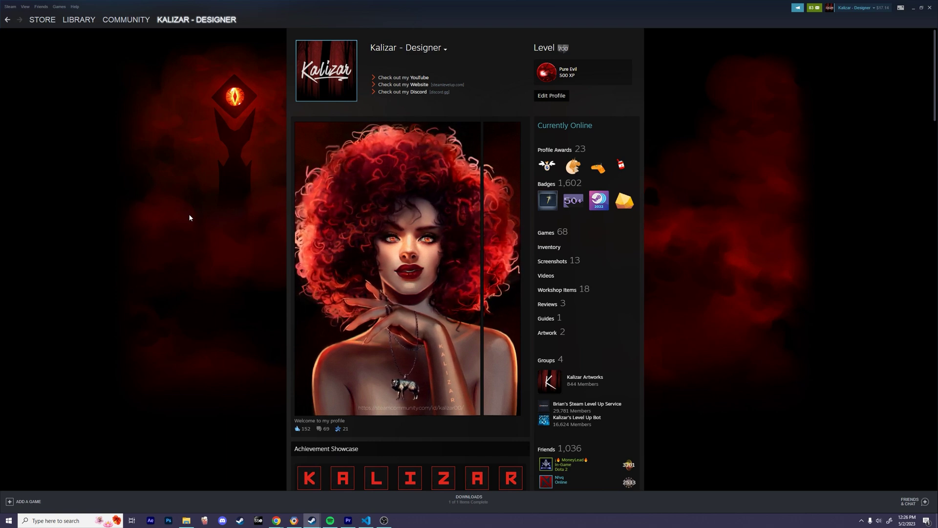
- Add WordPad from the installed programs list to the library as a non-Steam game
{"action": "left_click", "coordinate": [76, 21]}
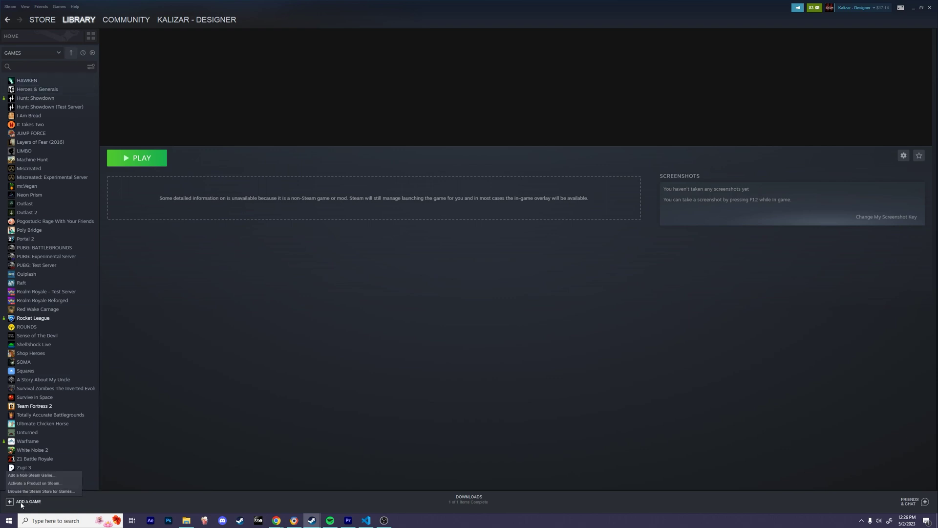
{"action": "left_click", "coordinate": [26, 476]}
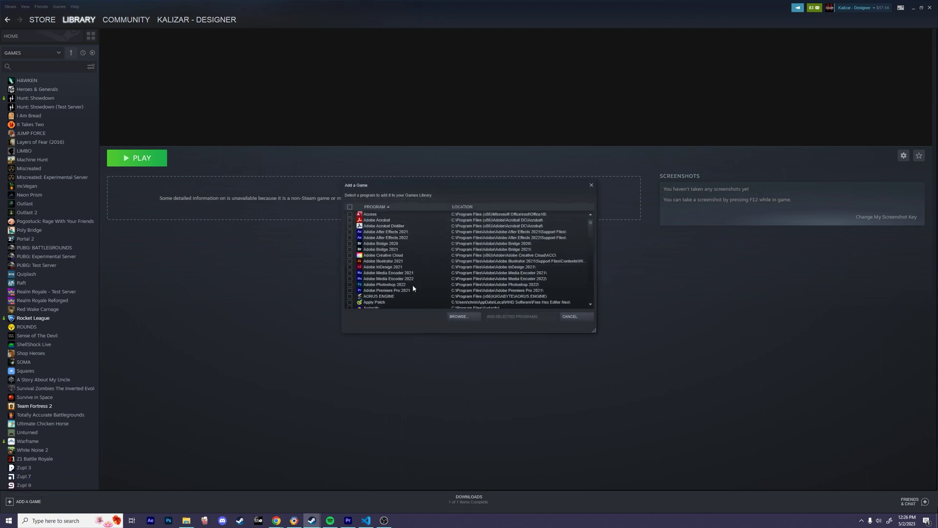
{"action": "left_click_drag", "start_coordinate": [591, 223], "coordinate": [591, 304]}
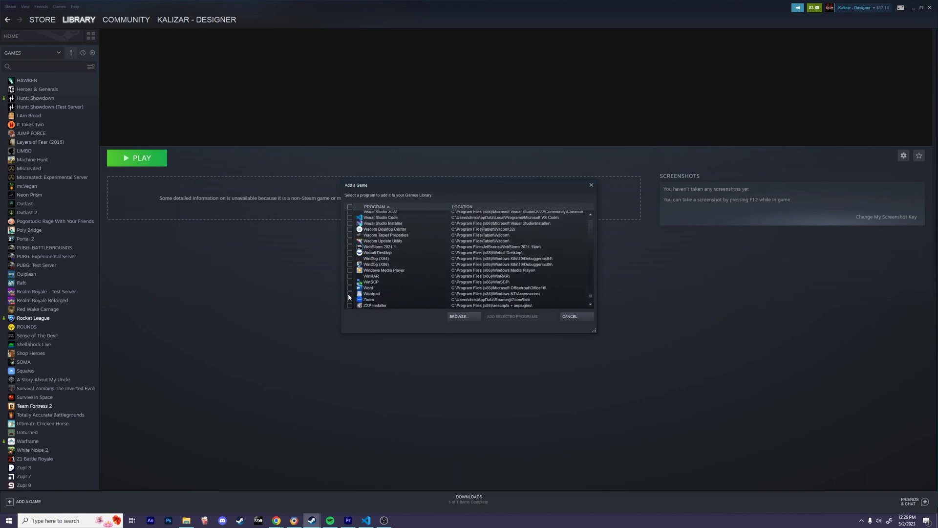
{"action": "left_click", "coordinate": [349, 293]}
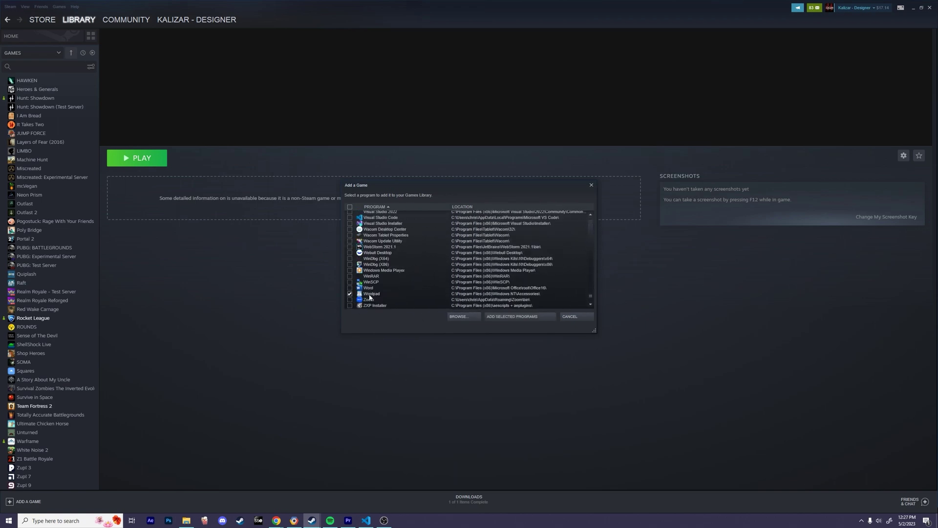
{"action": "left_click", "coordinate": [518, 319]}
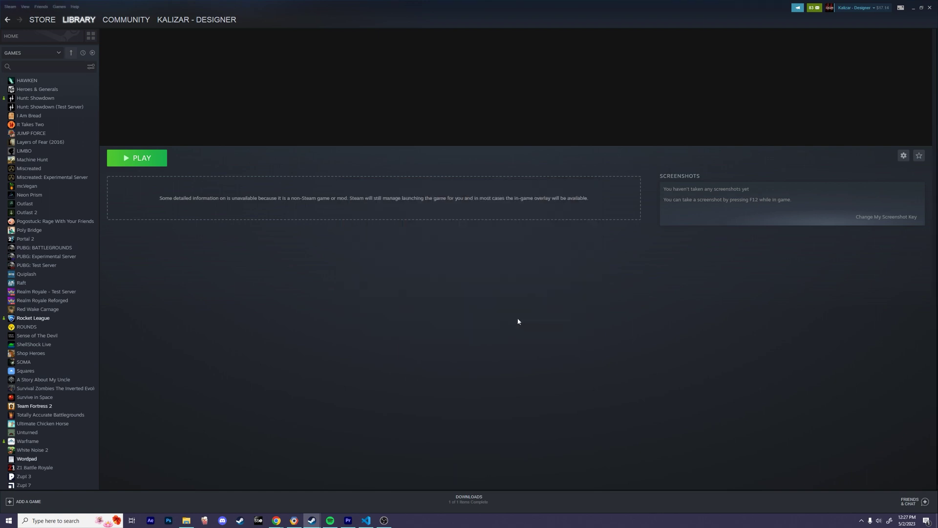
{"action": "scroll", "coordinate": [49, 203], "scroll_direction": "up", "scroll_amount": 5}
{"action": "scroll", "coordinate": [49, 203], "scroll_direction": "up", "scroll_amount": 5}
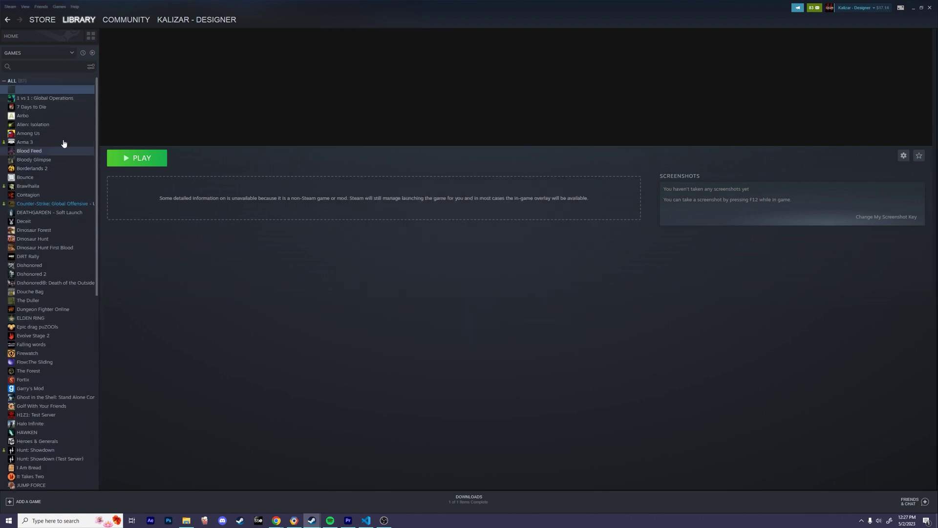
- Open WordPad's library page and bring up its context menu
{"action": "left_click", "coordinate": [74, 22]}
{"action": "scroll", "coordinate": [36, 340], "scroll_direction": "down", "scroll_amount": 5}
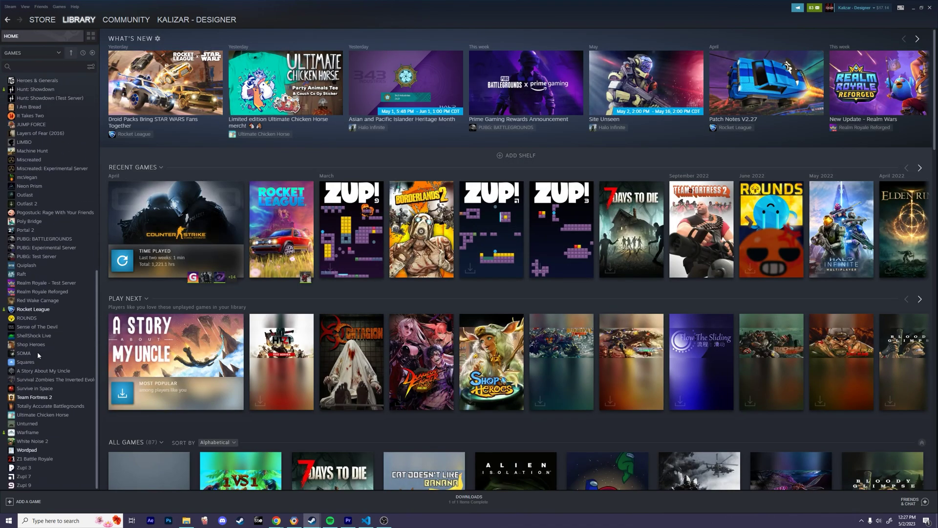
{"action": "left_click", "coordinate": [27, 449]}
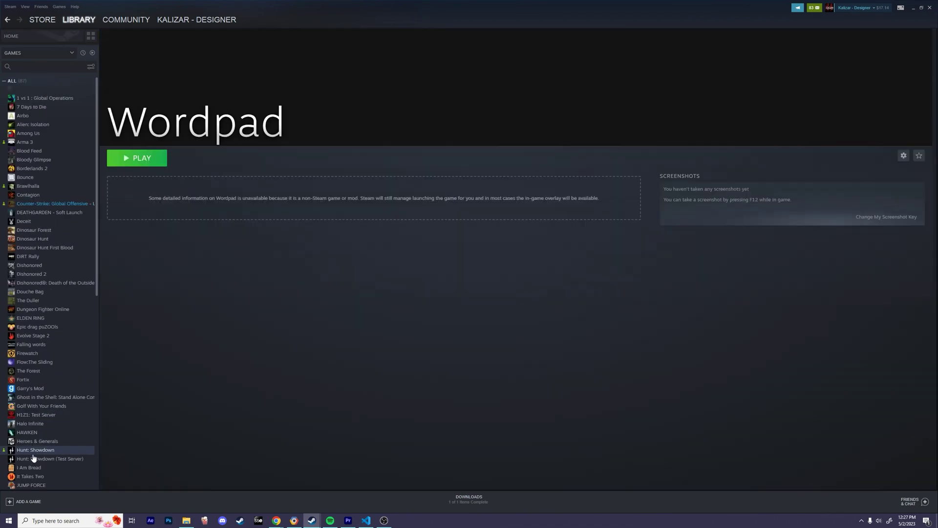
{"action": "scroll", "coordinate": [56, 430], "scroll_direction": "down", "scroll_amount": 5}
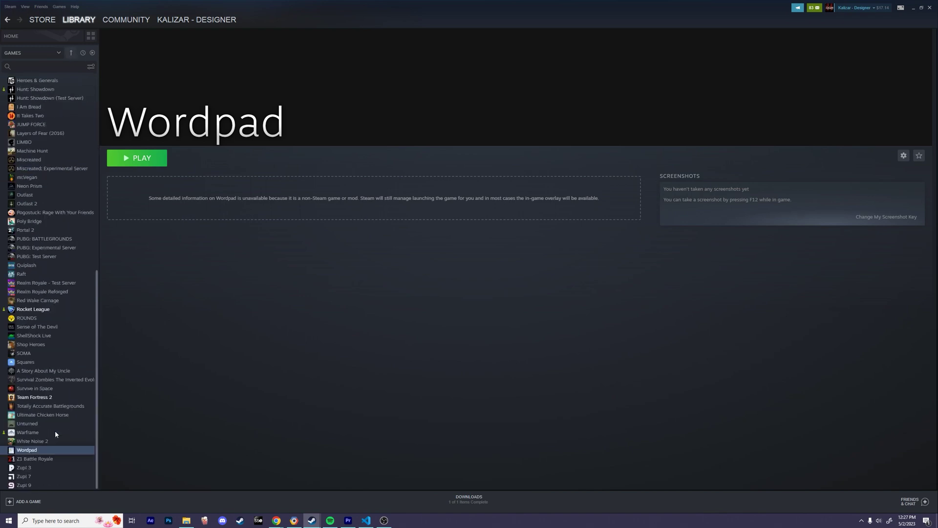
{"action": "right_click", "coordinate": [53, 449]}
- Rename the WordPad shortcut to 'Like & Subscribe' in its Properties
{"action": "left_click", "coordinate": [68, 445]}
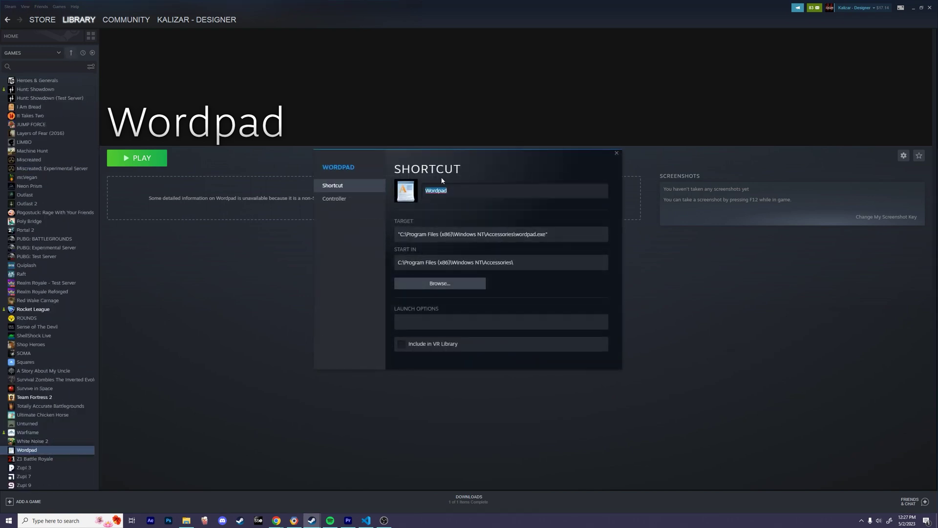
{"action": "type", "text": "Like &"}
{"action": "type", "text": " Subscc"}
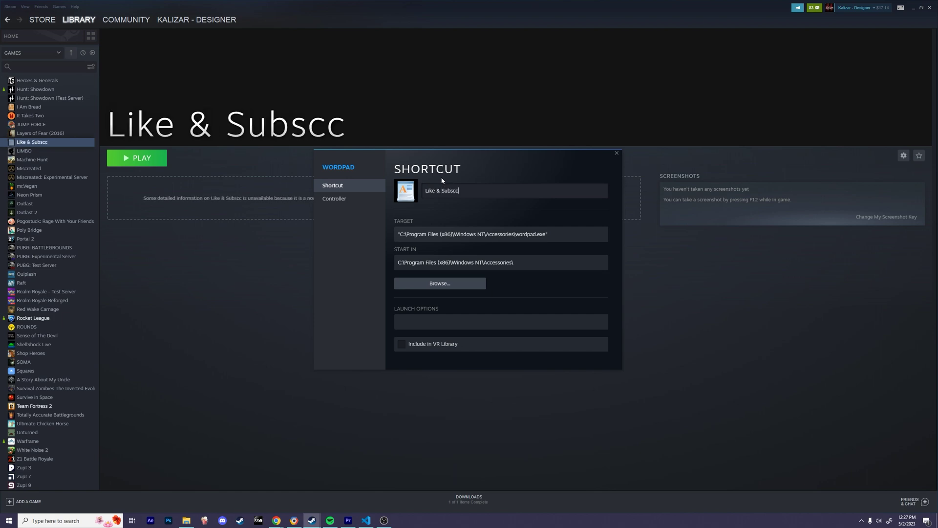
{"action": "type", "text": "r"}
{"action": "key", "text": "BackSpace"}
{"action": "key", "text": "BackSpace"}
{"action": "key", "text": "BackSpace"}
{"action": "type", "text": "cribe"}
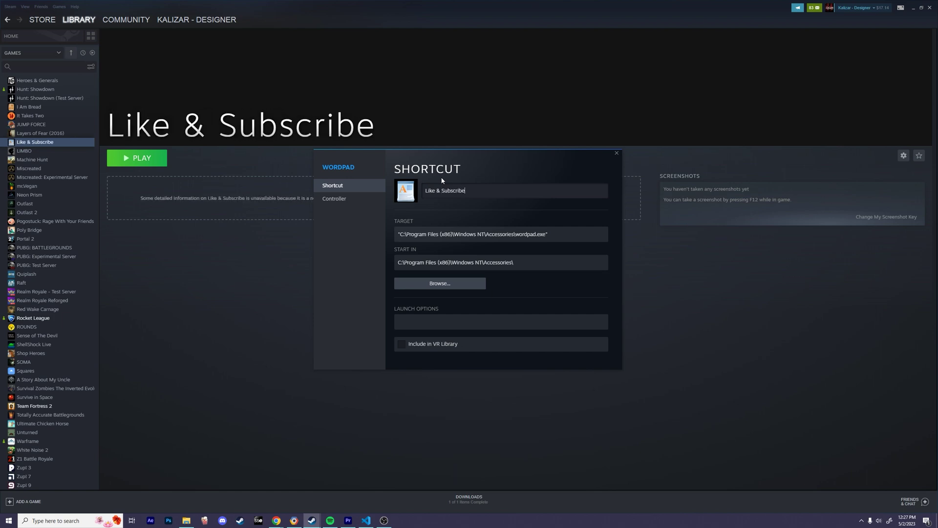
- Close Properties, launch 'Like & Subscribe', and bring Steam back in front
{"action": "left_click", "coordinate": [617, 155]}
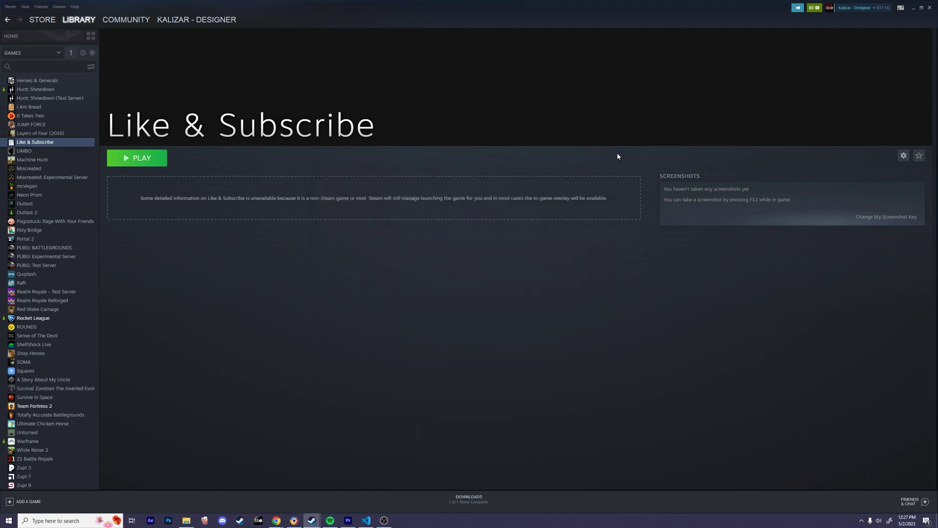
{"action": "left_click", "coordinate": [150, 159]}
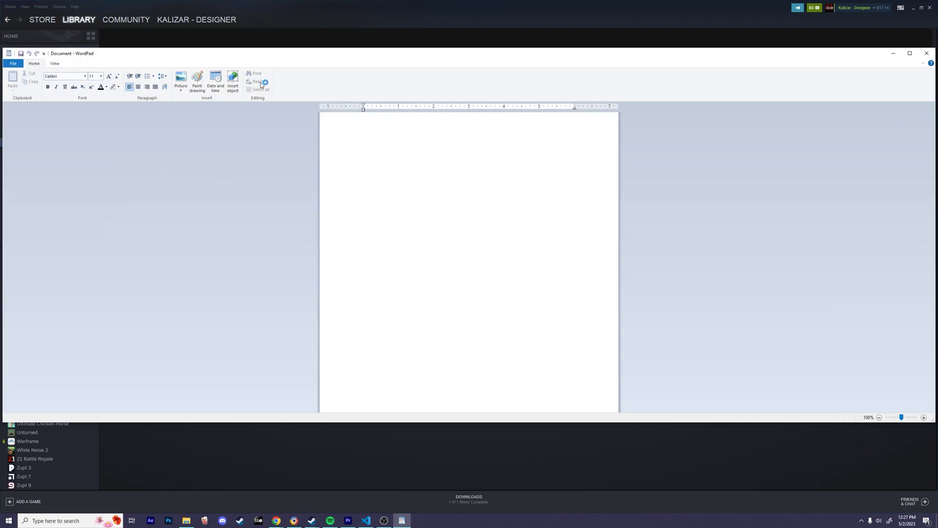
{"action": "left_click", "coordinate": [287, 11]}
{"action": "mouse_move", "coordinate": [196, 20]}
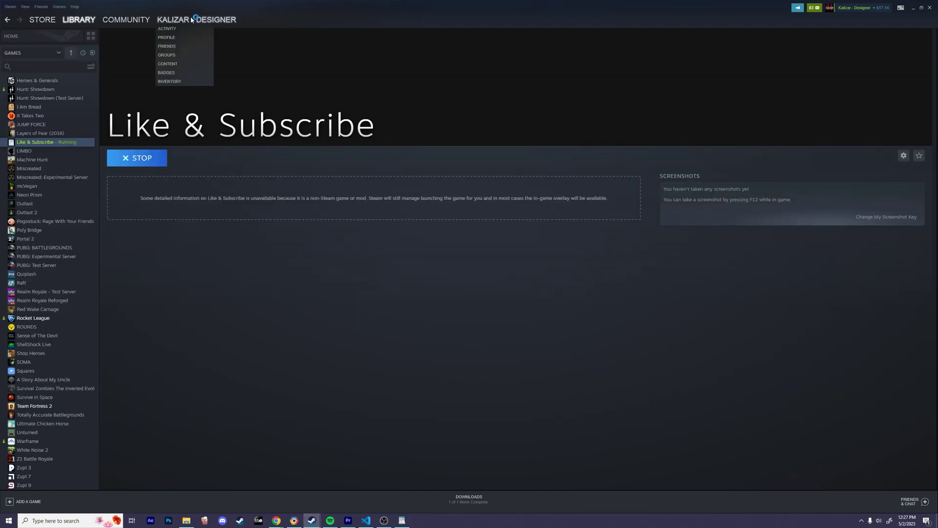
- Open the profile page and highlight its 'In non-Steam game: Like & Subscribe' status
{"action": "left_click", "coordinate": [168, 38]}
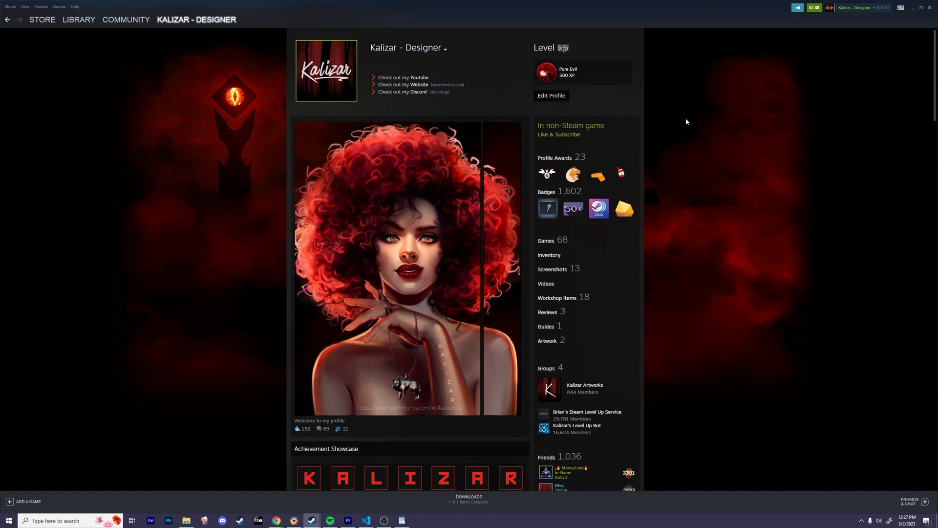
{"action": "left_click_drag", "start_coordinate": [603, 136], "coordinate": [535, 128]}
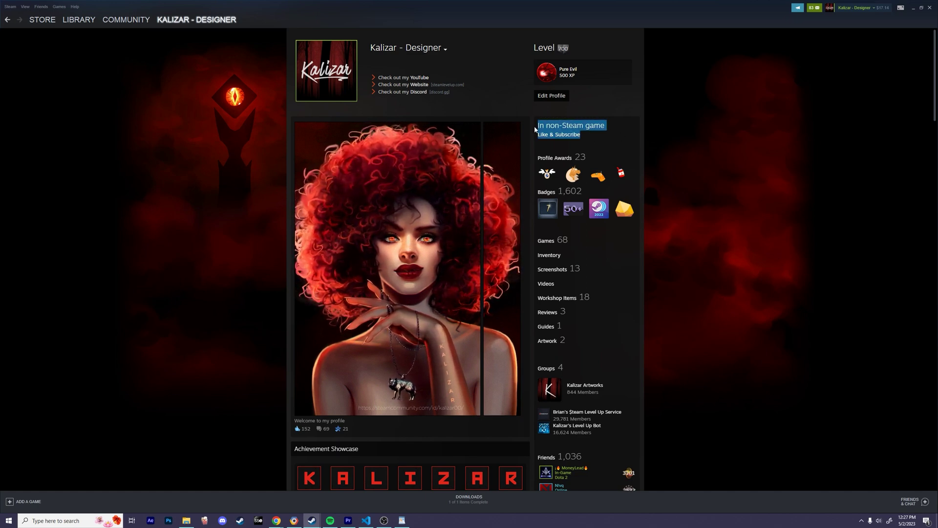
{"action": "left_click", "coordinate": [649, 134]}
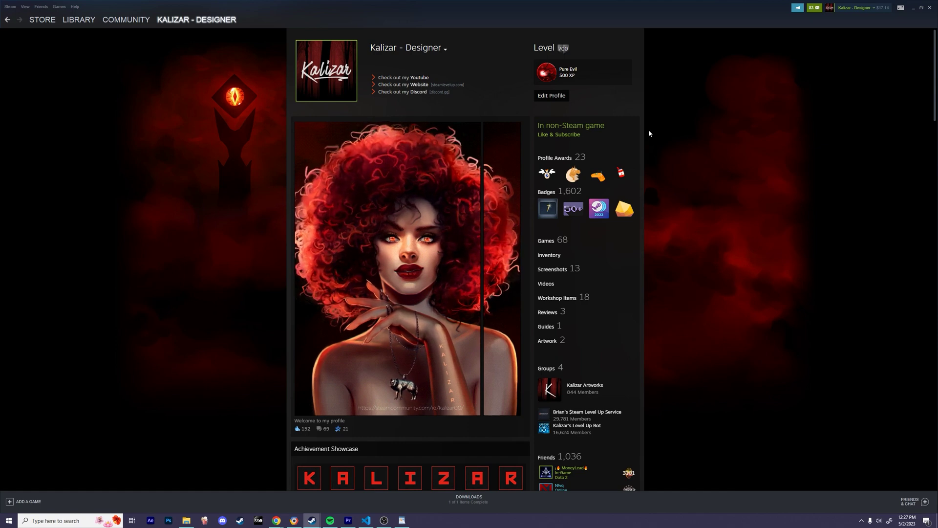